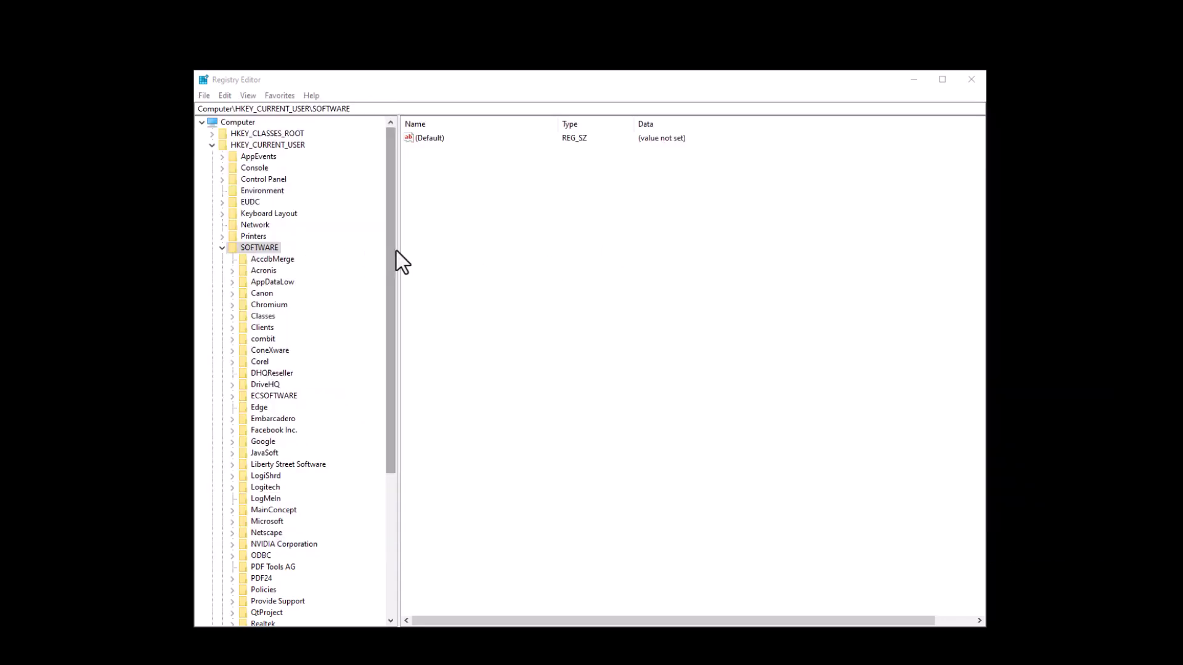
Launch Registry Editor from Windows search
click(394, 248)
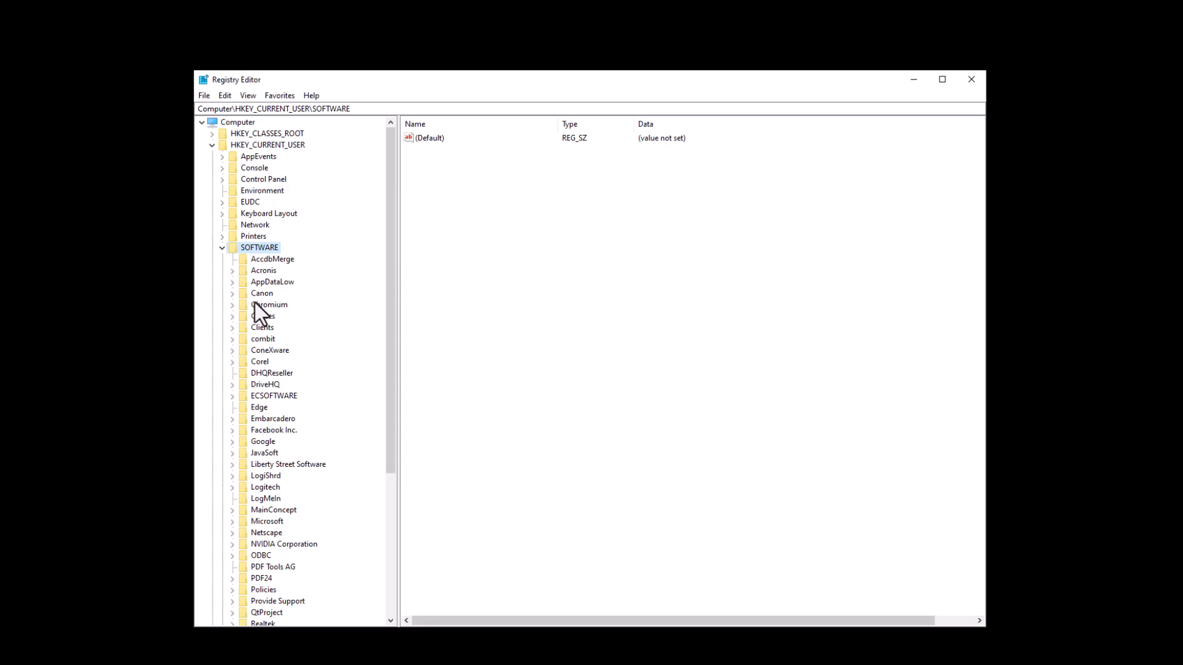
scroll(255, 302, down, 2)
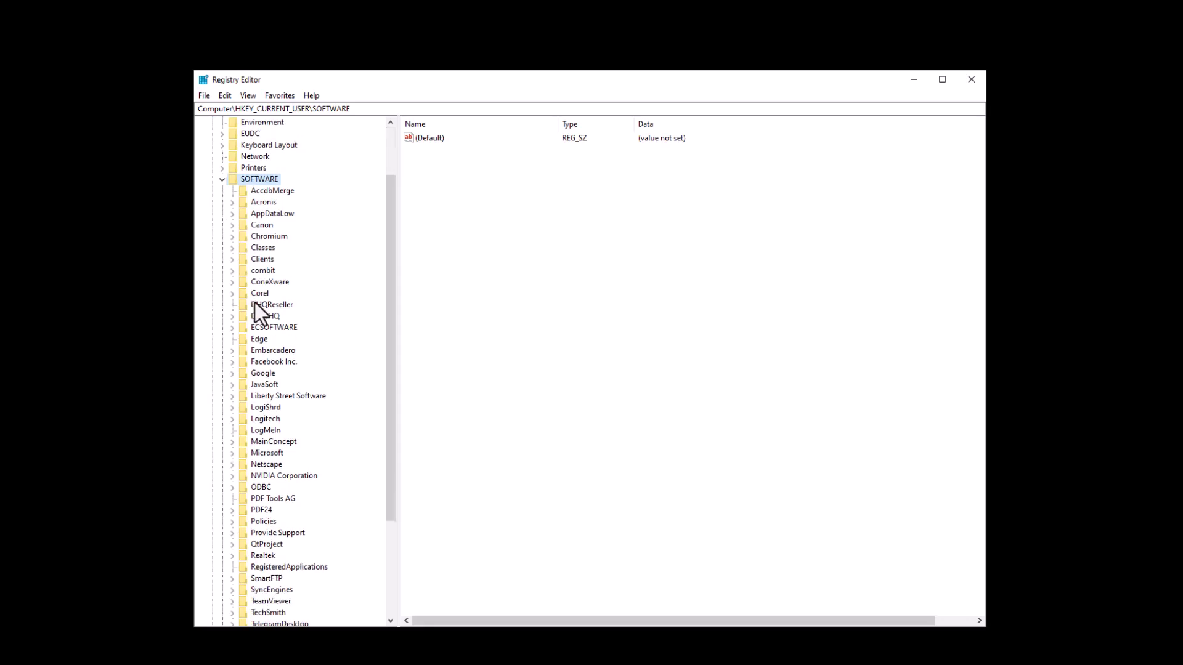
scroll(256, 302, up, 2)
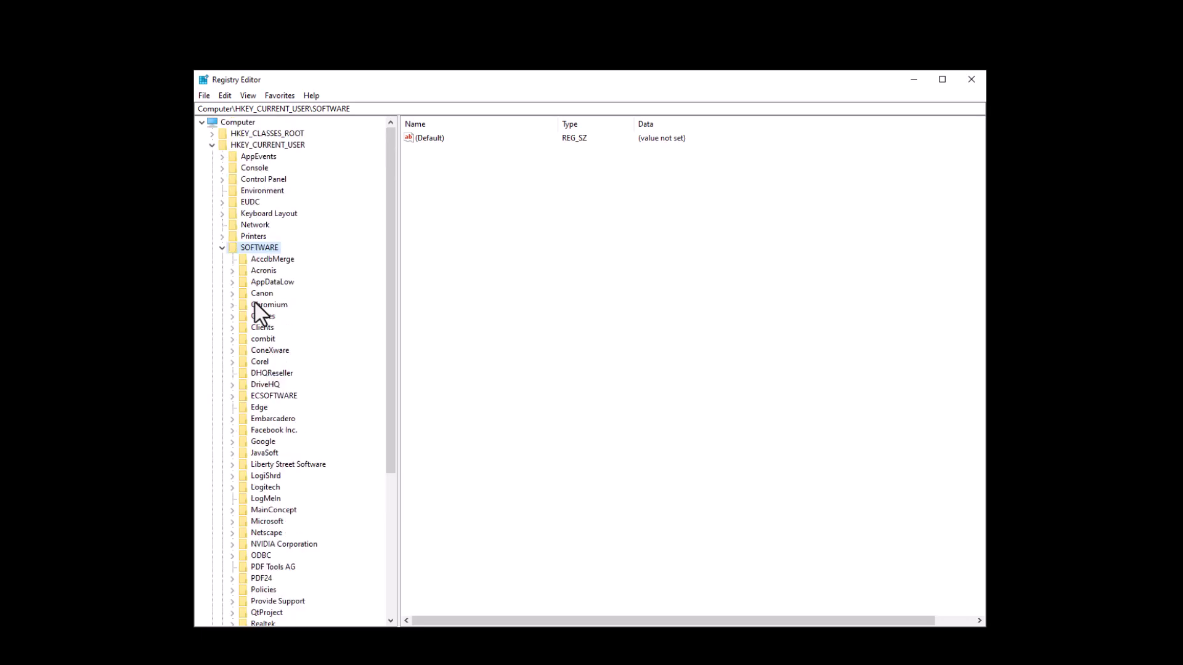
key(super)
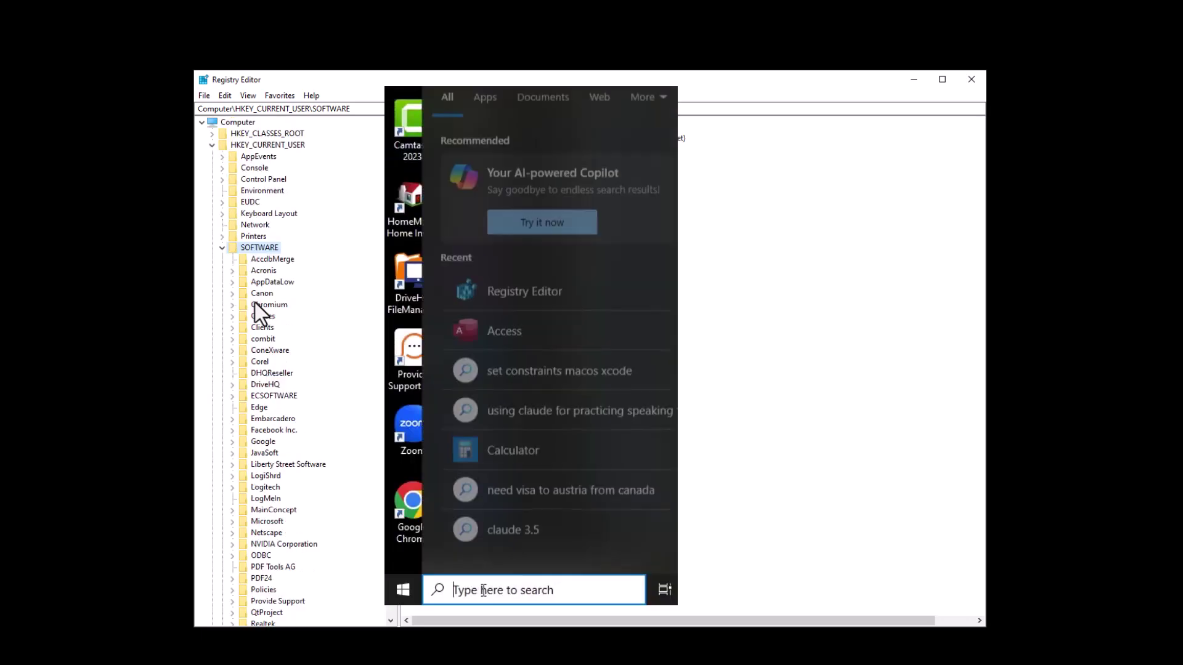
text(rege)
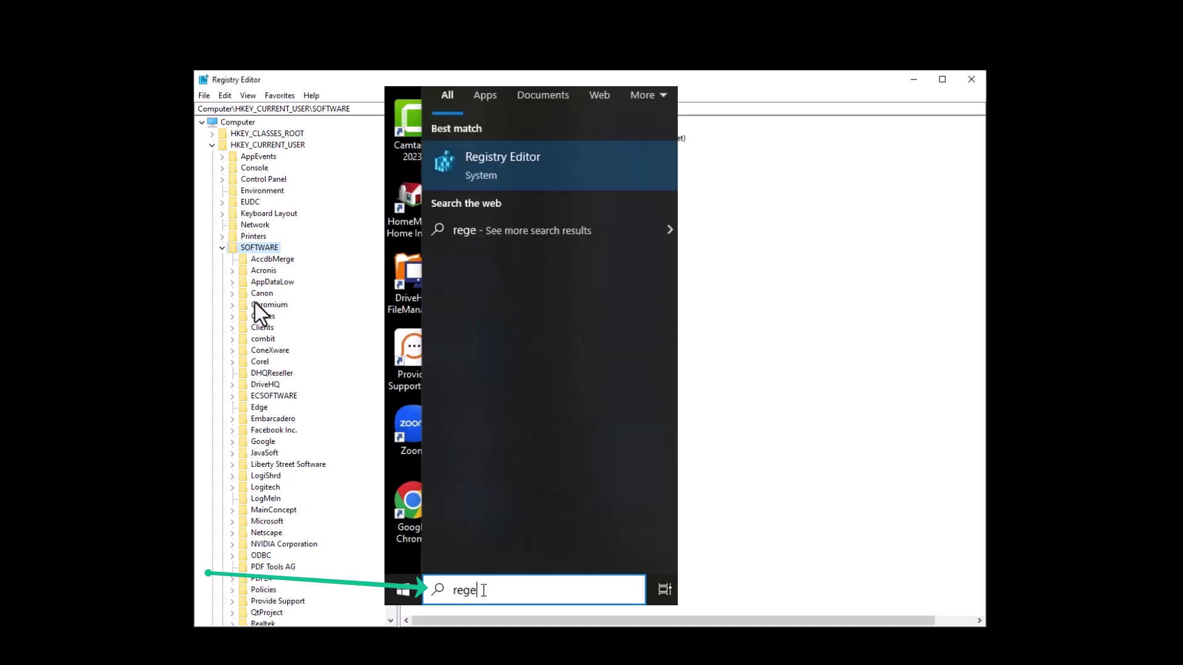
text(dit)
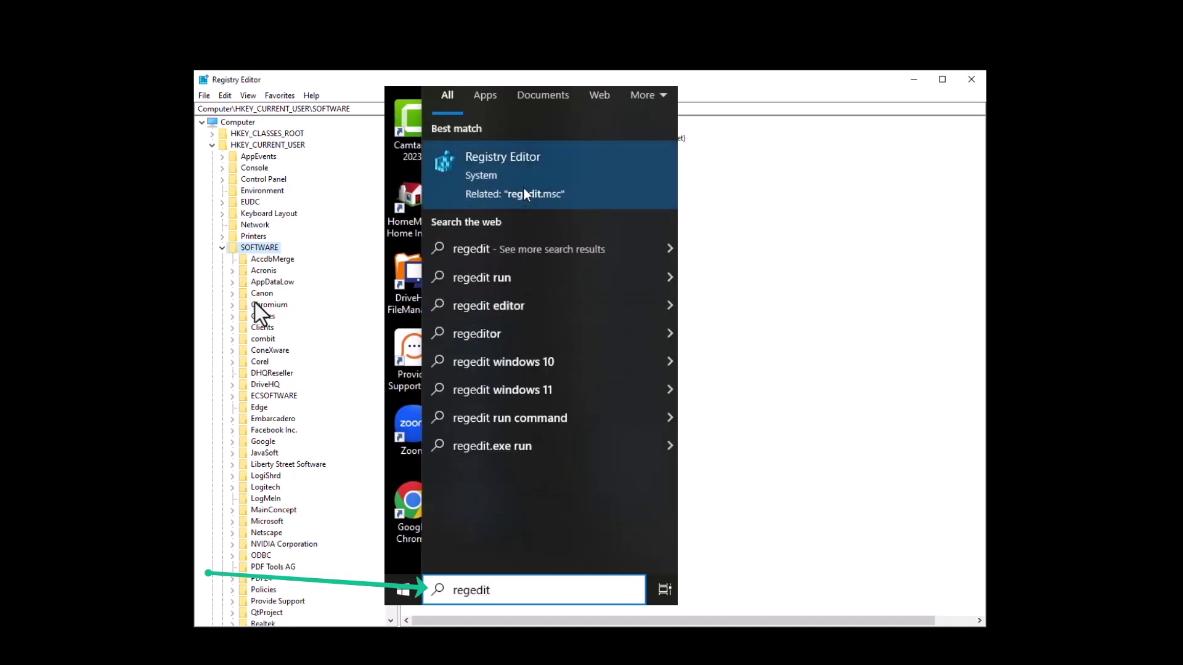
click(528, 184)
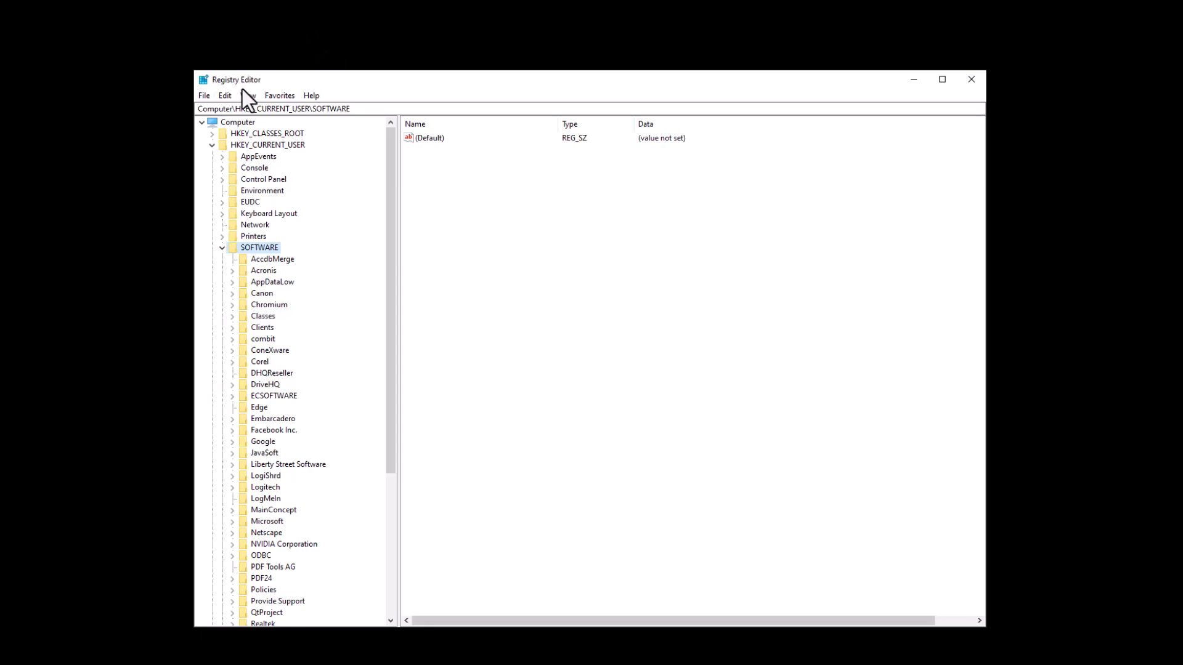
Navigate to HKEY_CURRENT_USER\SOFTWARE\Liberty Street Software\CoinManage to list its values
click(212, 145)
click(212, 145)
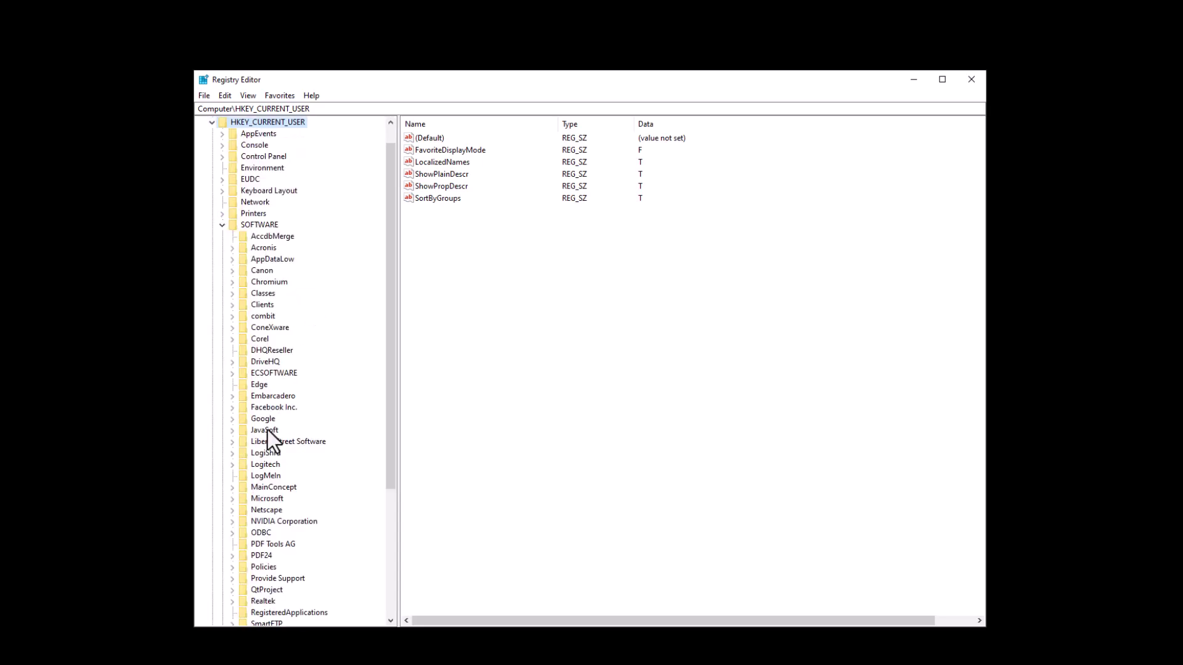
click(232, 443)
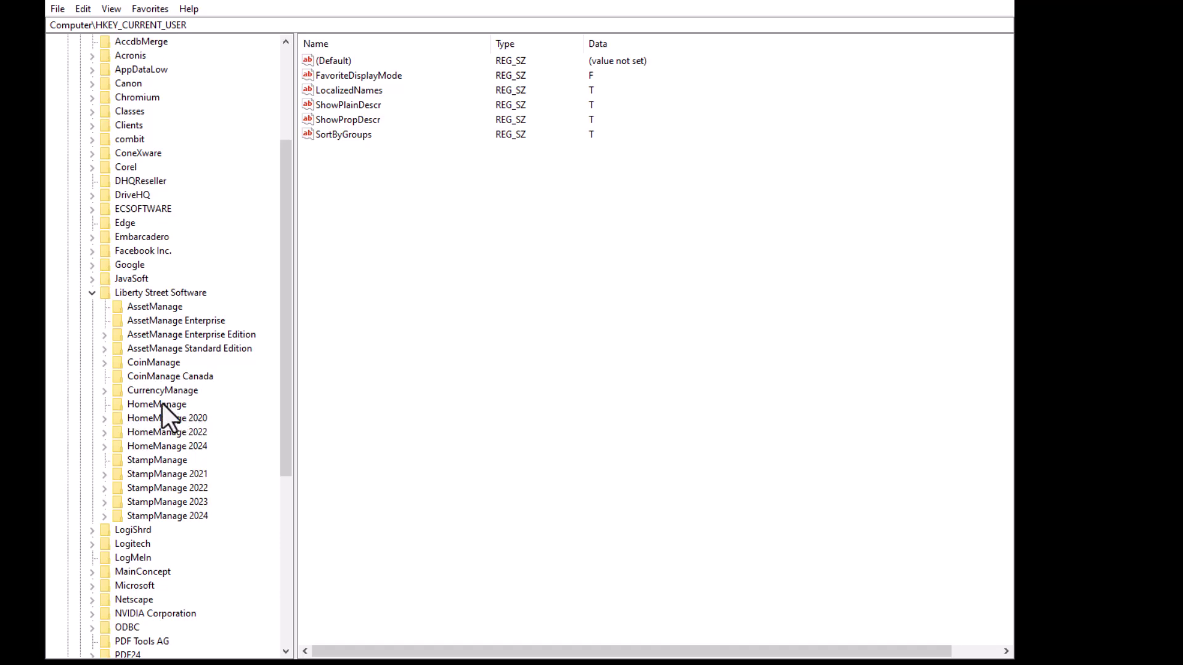
click(166, 364)
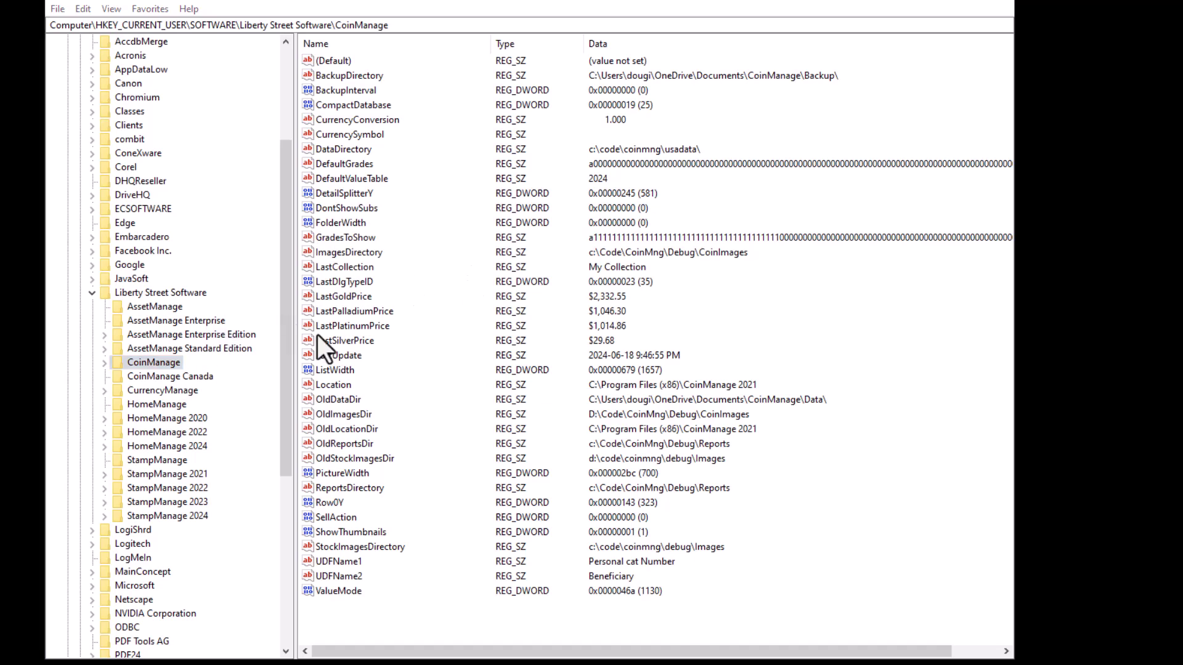
Create a DWORD (32-bit) value in CoinManage and name it MachineIDMethod
right_click(382, 626)
mouse_move(476, 308)
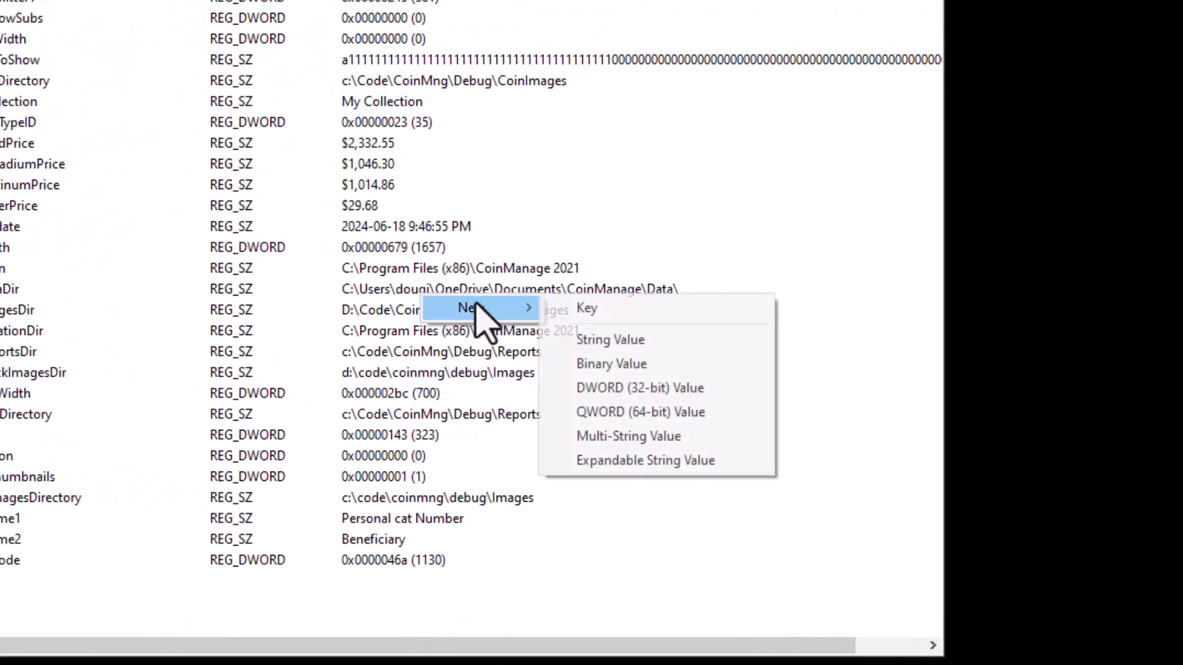
click(661, 393)
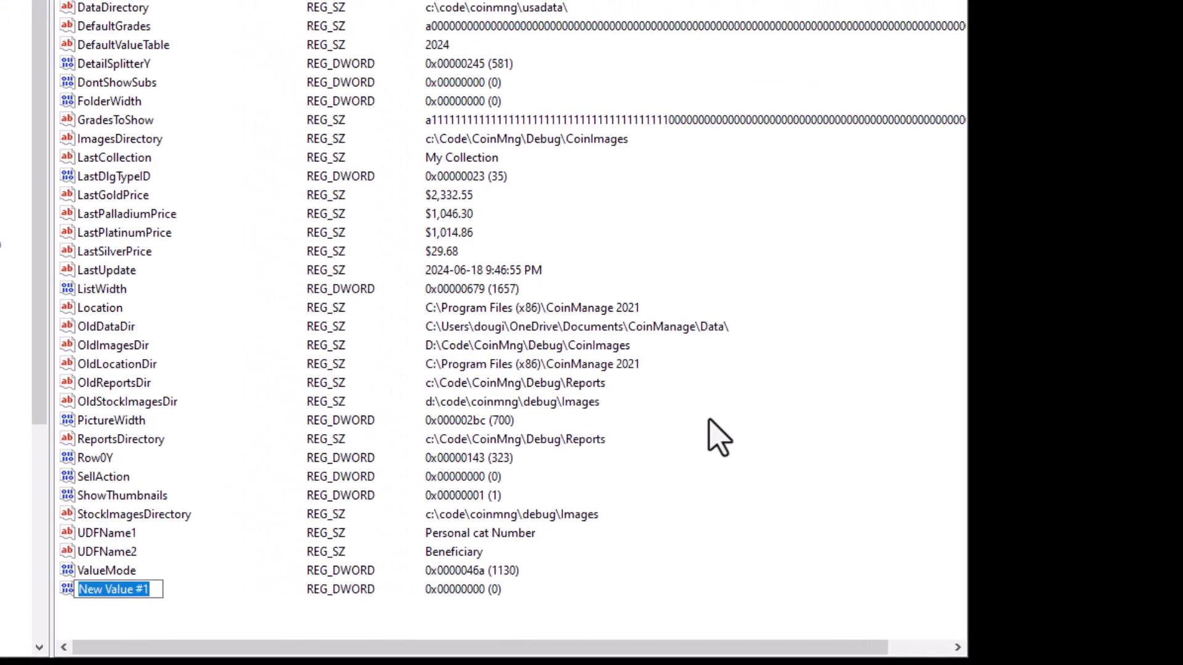
text(Machi)
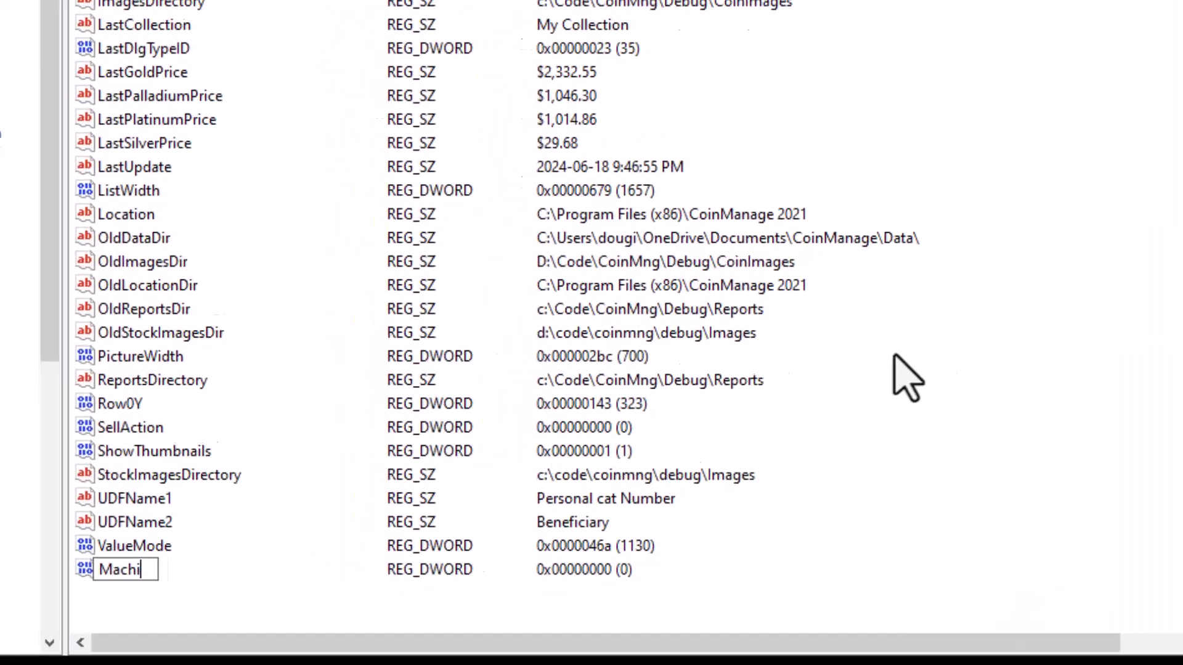
text(neID)
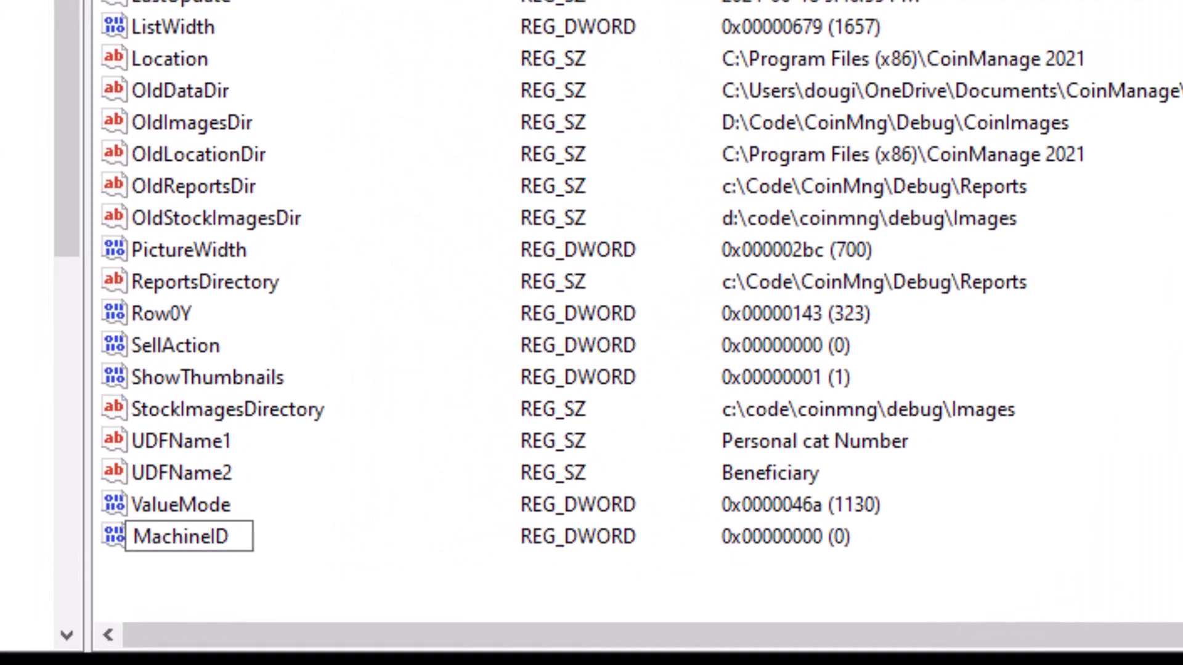
text(Mehto)
key(BackSpace)
key(BackSpace)
key(BackSpace)
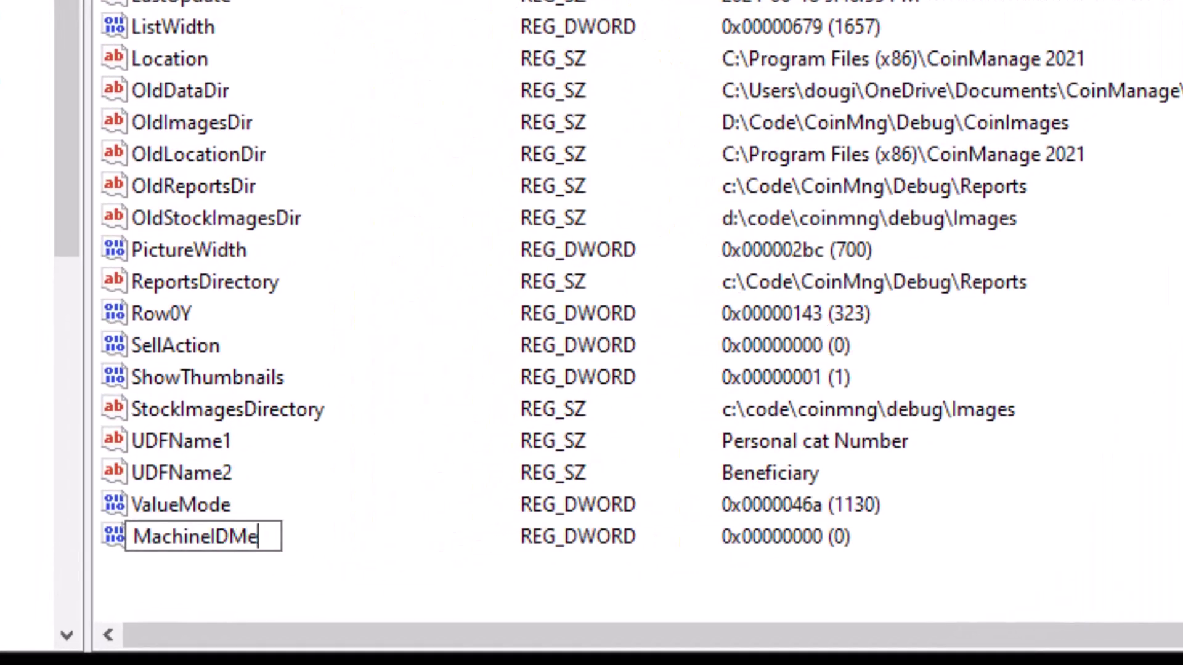
text(thod)
key(Return)
right_click(843, 594)
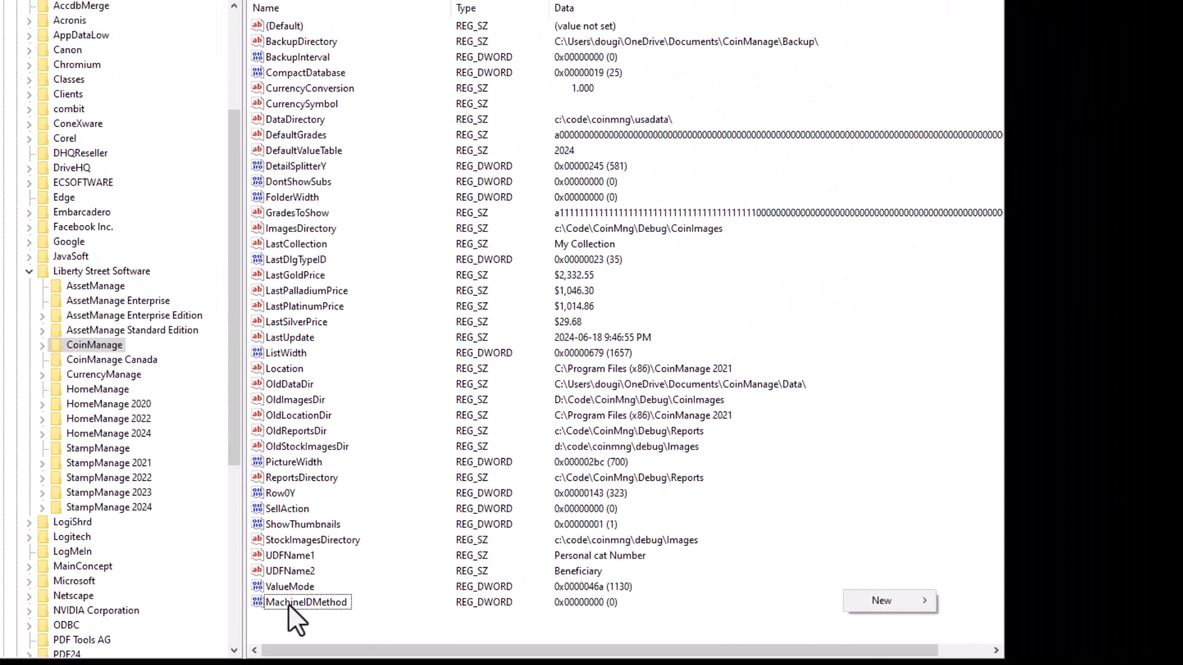
Edit MachineIDMethod with Decimal base and set its value data to 1
double_click(293, 602)
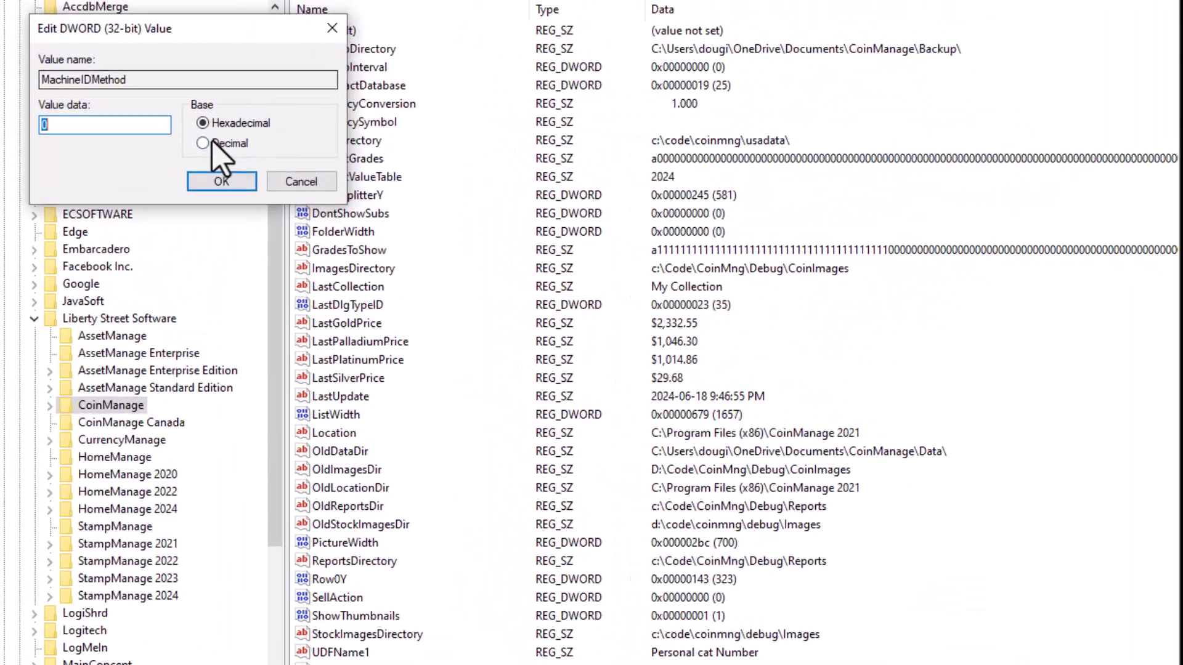
click(205, 144)
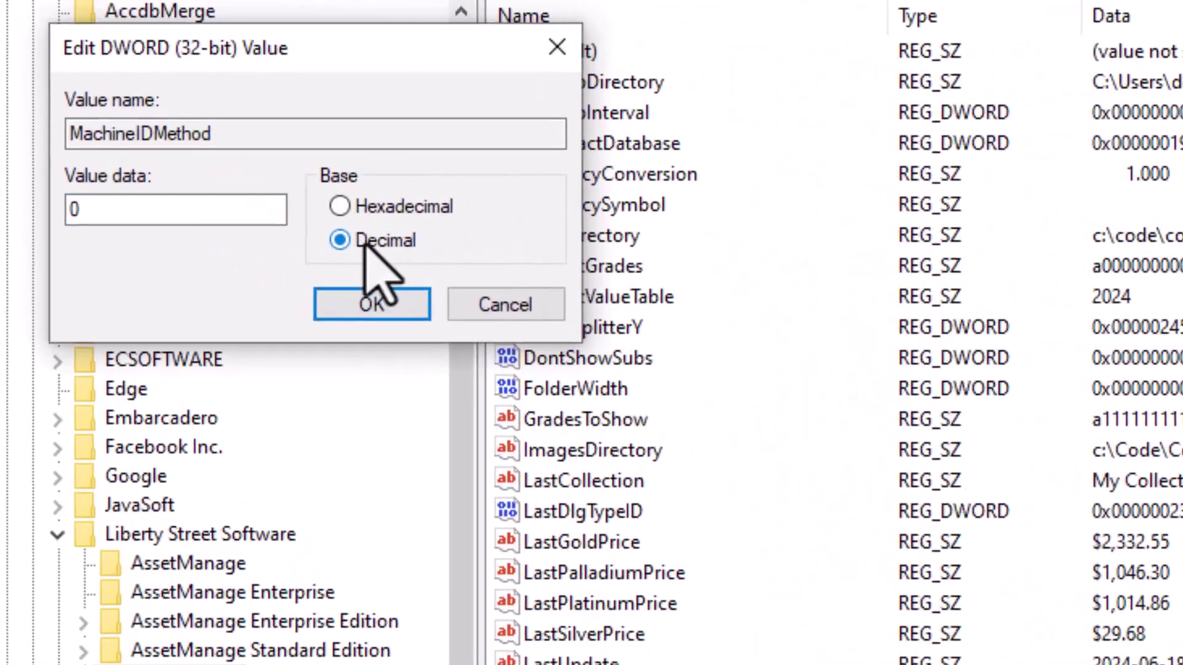
double_click(97, 125)
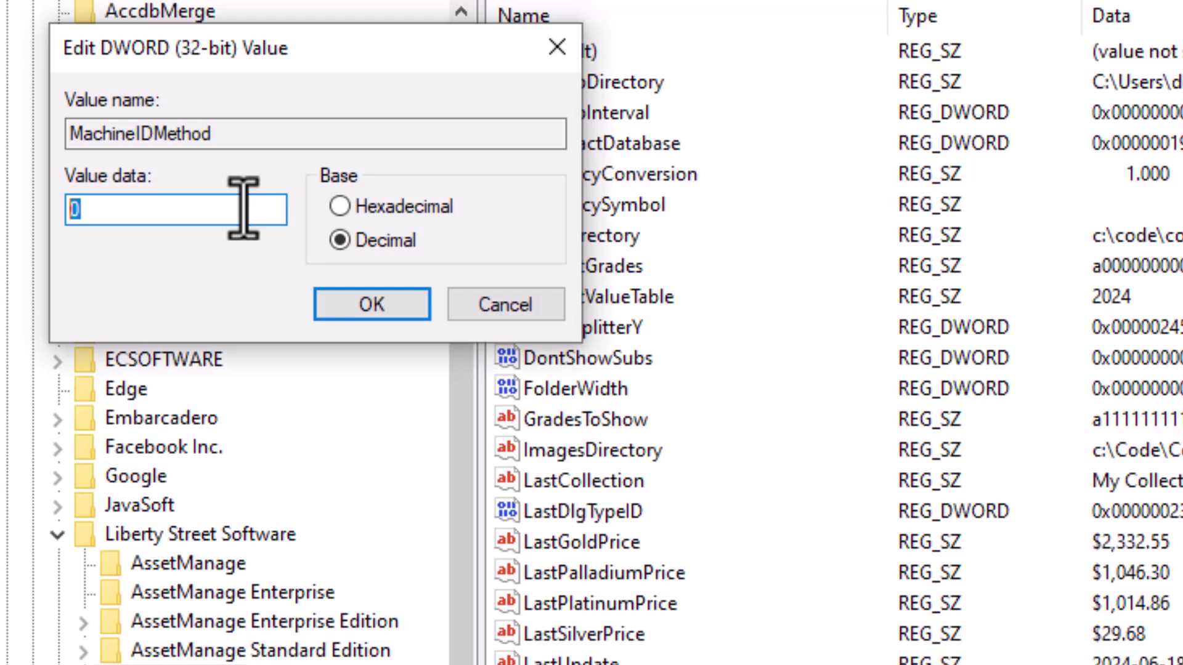
text(1)
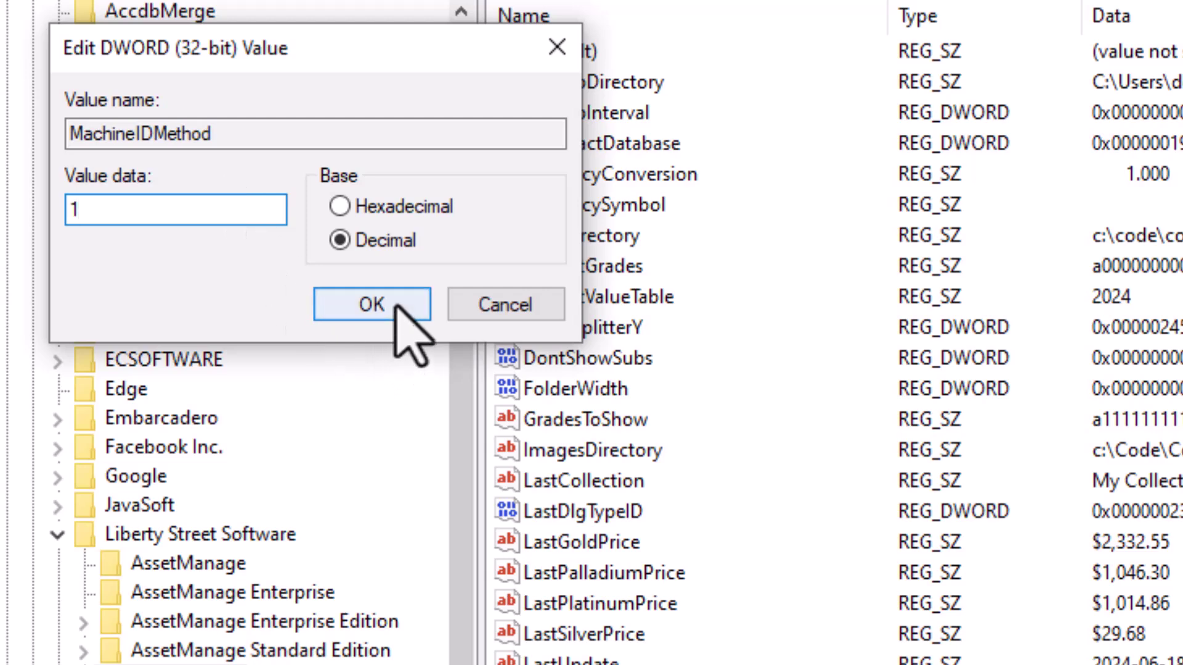
click(396, 308)
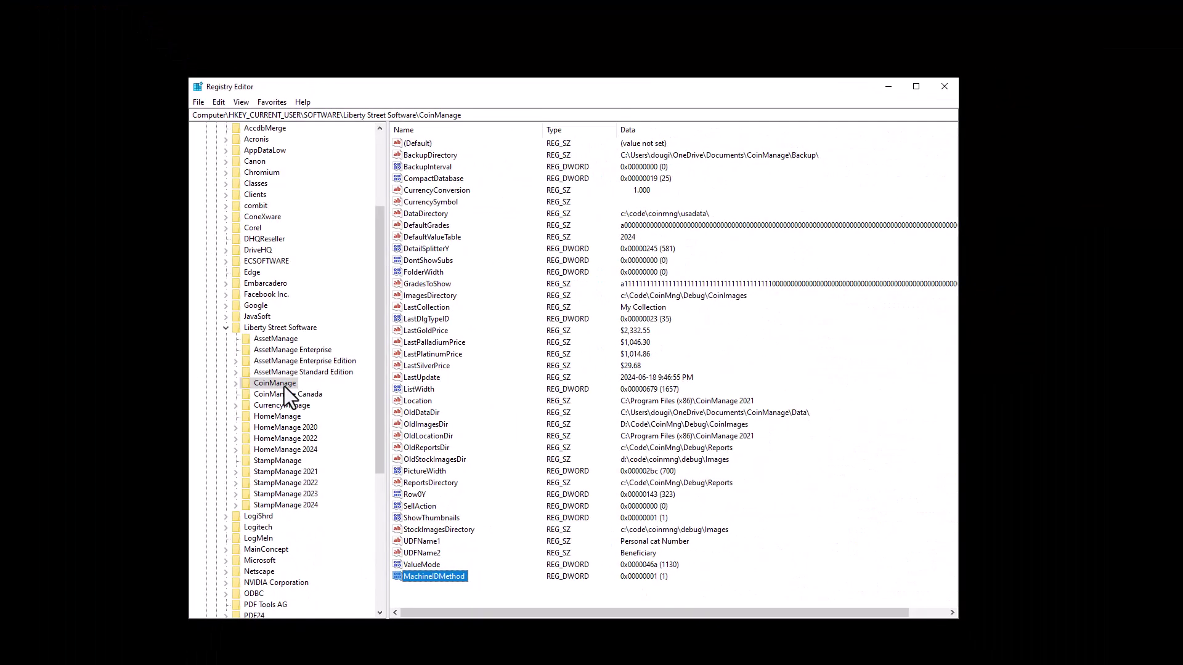
Reopen MachineIDMethod and replace its value data with 2
double_click(436, 577)
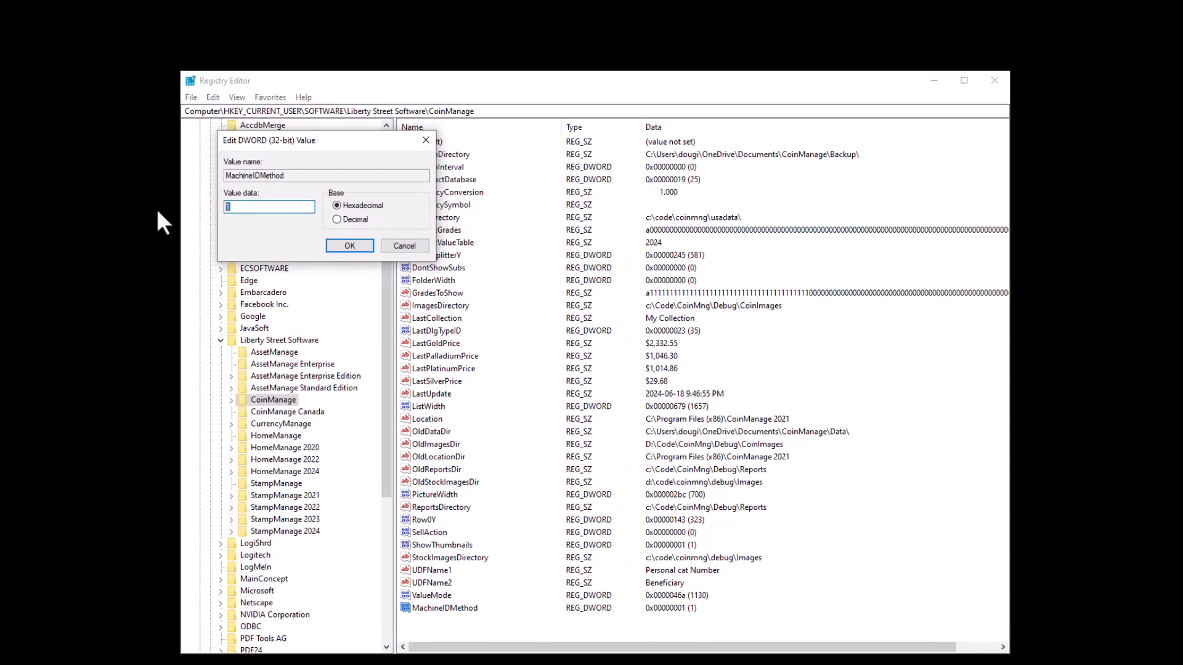
text(2)
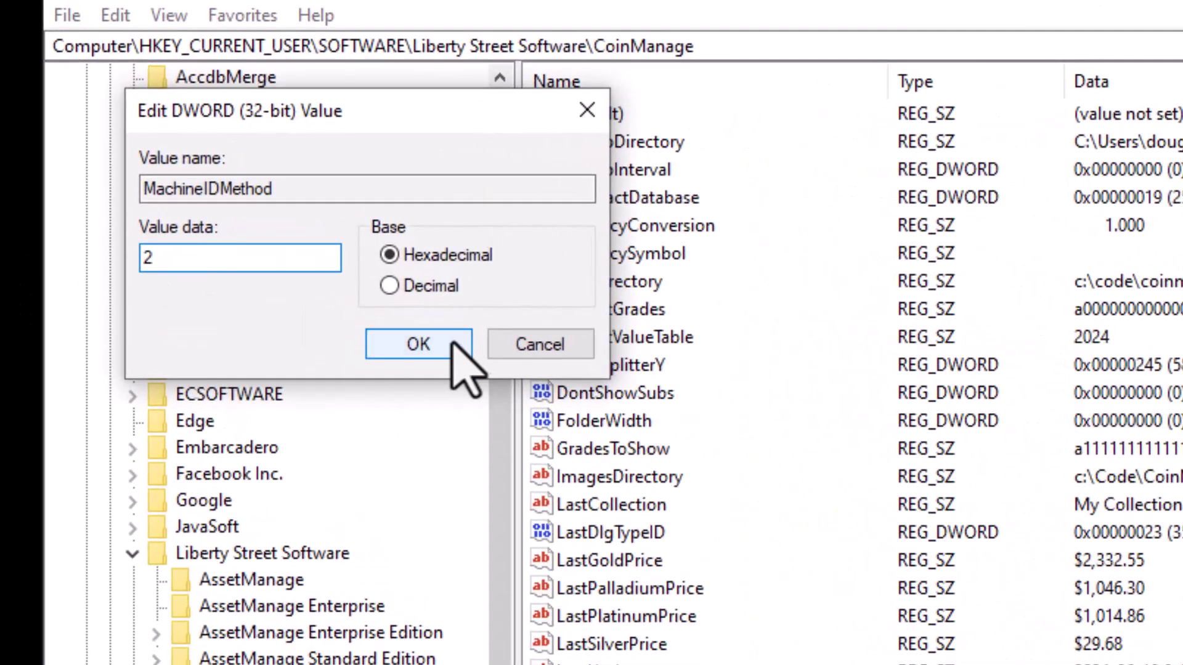
click(419, 345)
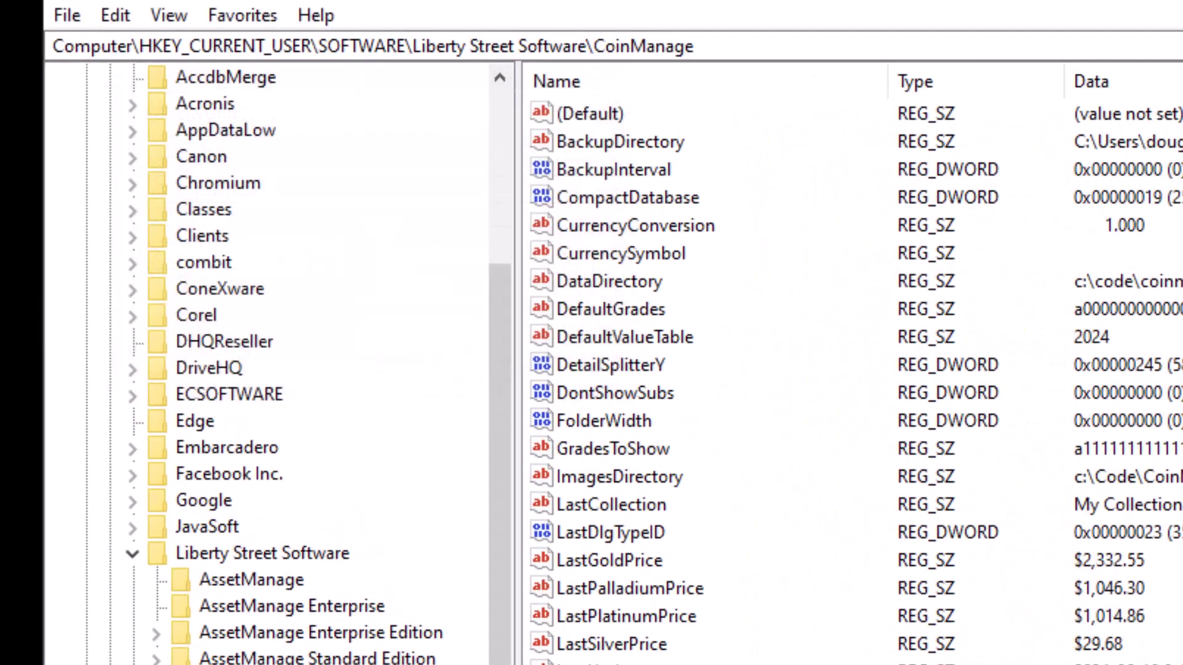